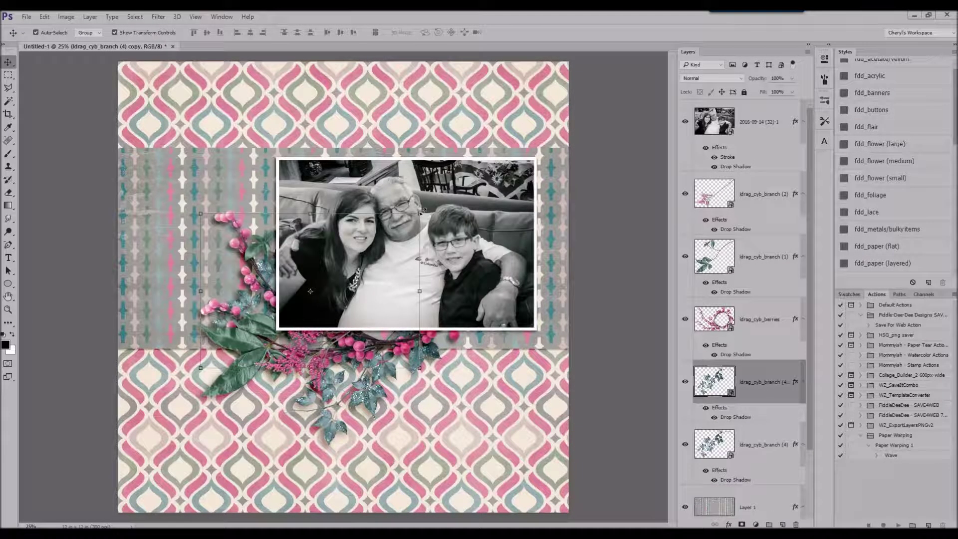
# Duplicate the blue ivy branch and rotate the copy so its leaves trail out beneath the photo's lower edge
pyautogui.hotkey('ctrl', 'j')
pyautogui.hotkey('ctrl', 't')
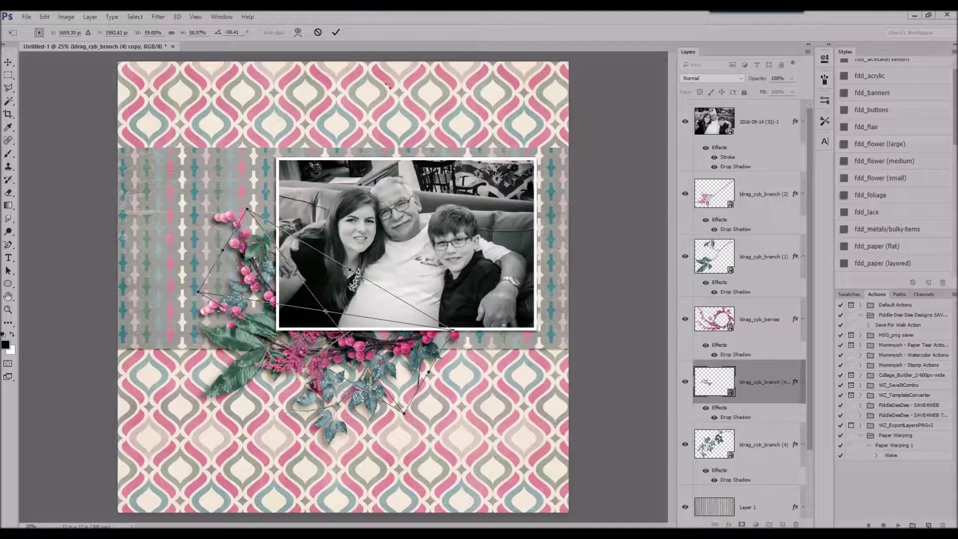
pyautogui.click(336, 33)
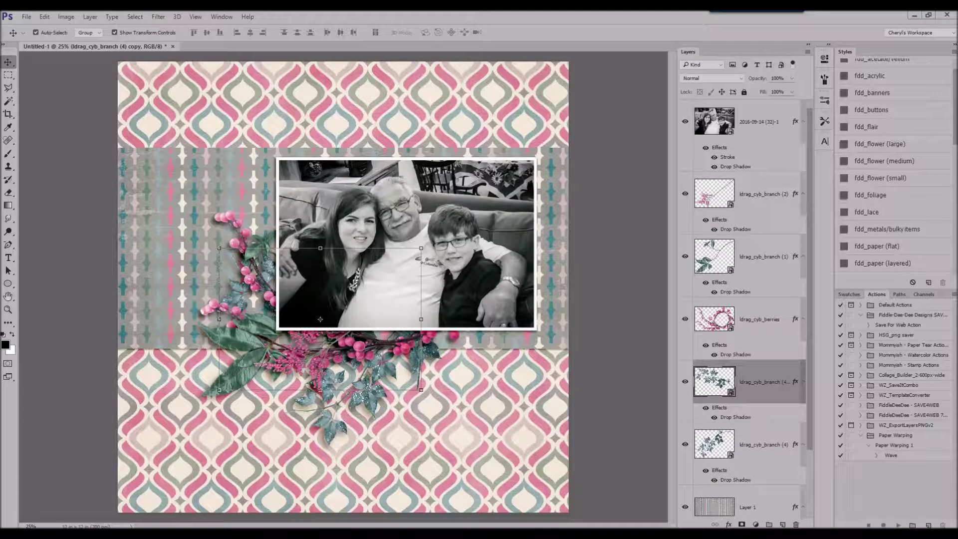
# Rotate the pink glitter leaves and place them below the photo, behind the lower-left foliage cluster
pyautogui.moveTo(418, 278); pyautogui.dragTo(376, 99)
pyautogui.click(401, 67)
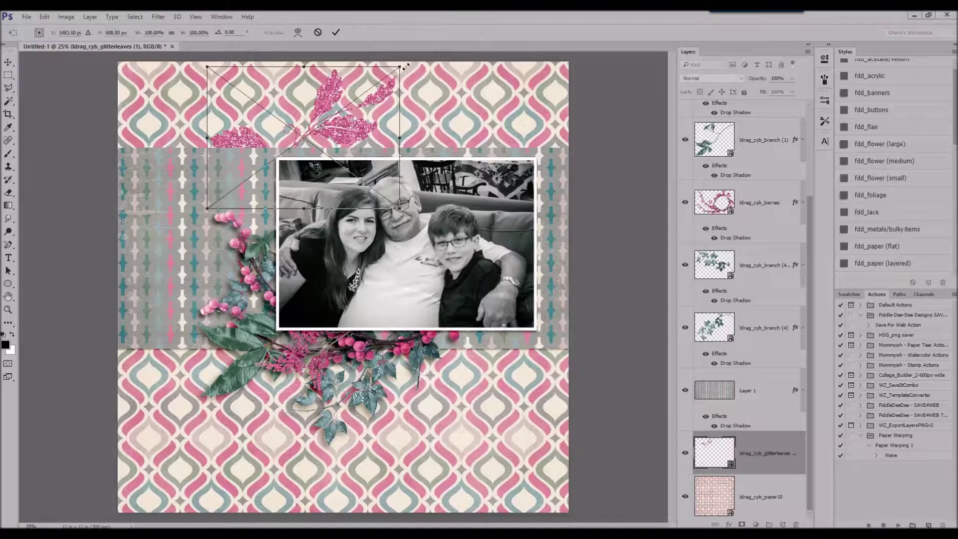
pyautogui.moveTo(304, 137); pyautogui.dragTo(239, 399)
pyautogui.press('Return')
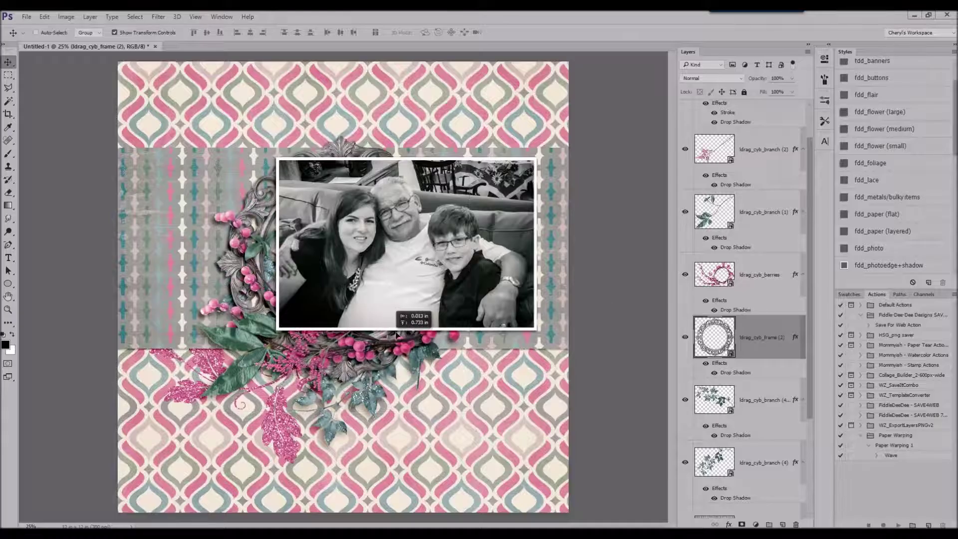
# Scale the family photo down to about 46% and position it over the ornate frame
pyautogui.click(399, 249)
pyautogui.hotkey('ctrl', 't')
pyautogui.moveTo(535, 159); pyautogui.dragTo(476, 194)
pyautogui.moveTo(374, 259)
pyautogui.mouseDown()
pyautogui.moveTo(374, 187)
pyautogui.moveTo(367, 250)
pyautogui.mouseUp()
pyautogui.moveTo(478, 186); pyautogui.dragTo(464, 190)
pyautogui.press('Return')
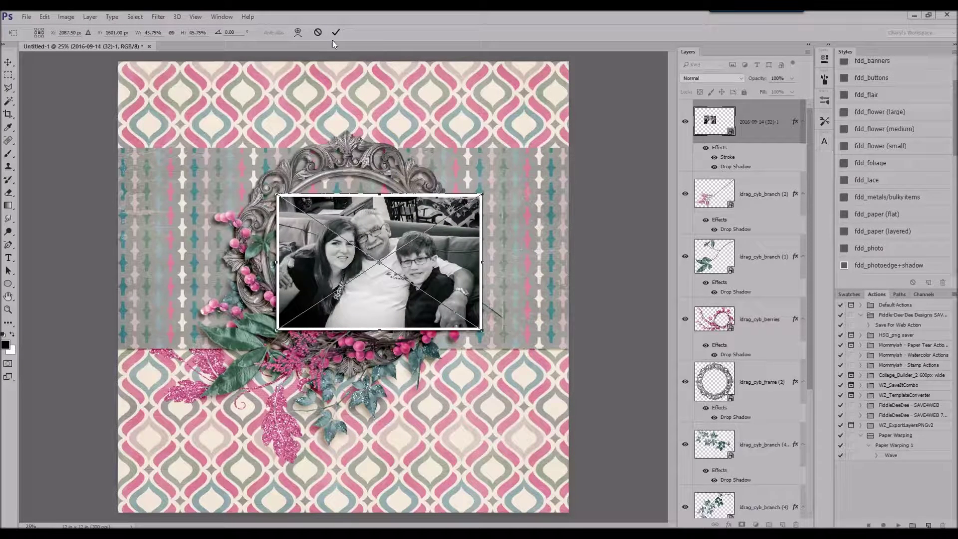
# Scale down the teal frame ribbon over the ornate frame and flip it horizontally
pyautogui.click(418, 355)
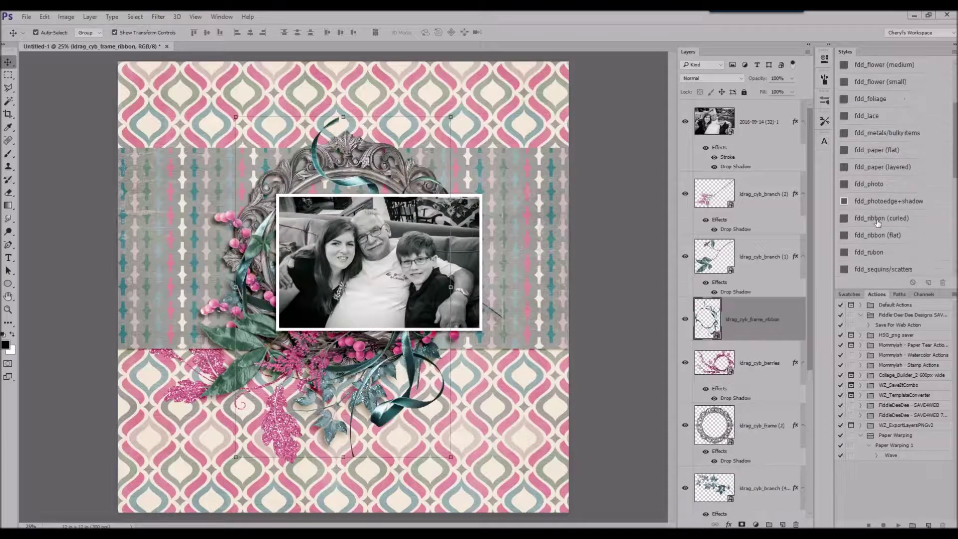
pyautogui.moveTo(421, 142); pyautogui.dragTo(380, 207)
pyautogui.moveTo(319, 349); pyautogui.dragTo(370, 259)
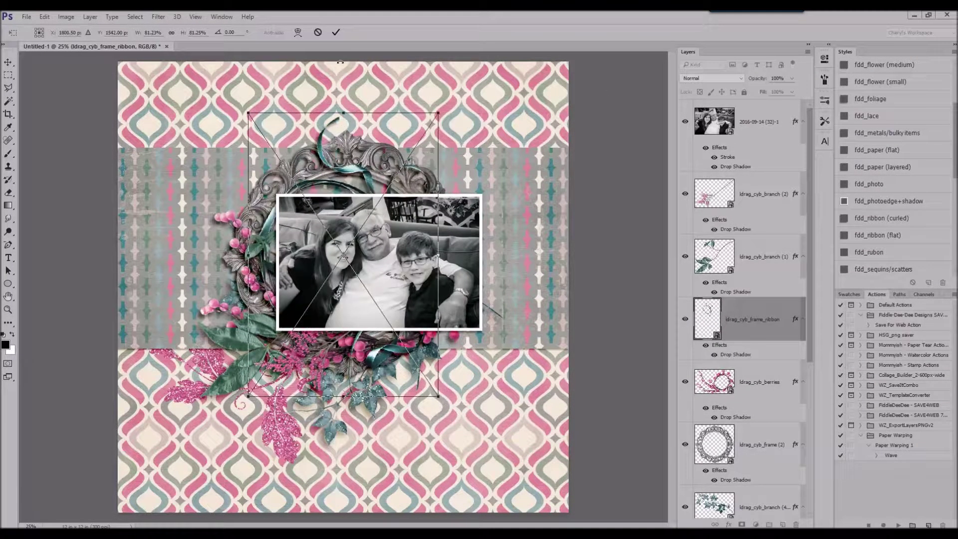
pyautogui.press('Return')
pyautogui.click(44, 16)
pyautogui.moveTo(53, 225)
pyautogui.click(240, 302)
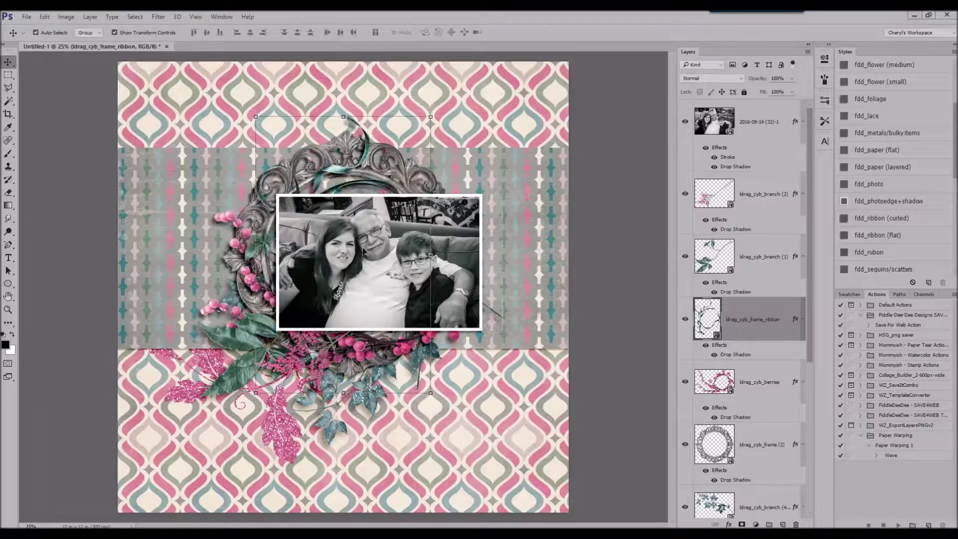
# Rotate the teal ribbon and tuck it into the foliage cluster at the frame's lower left
pyautogui.moveTo(302, 193); pyautogui.dragTo(321, 212)
pyautogui.moveTo(413, 132); pyautogui.dragTo(456, 183)
pyautogui.moveTo(331, 188); pyautogui.dragTo(352, 221)
pyautogui.press('Return')
# Shift the ornate frame slightly down and left behind the photo
pyautogui.click(385, 150)
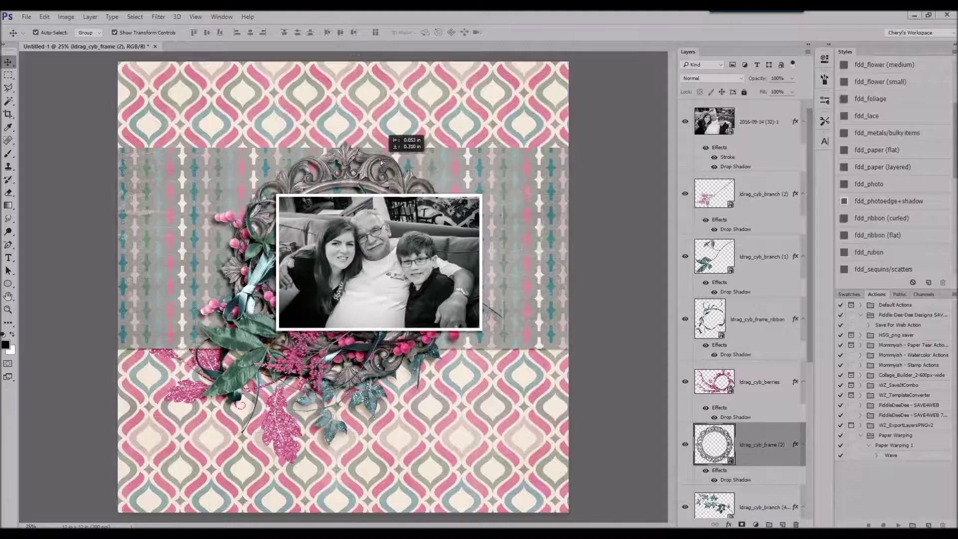
pyautogui.click(365, 189)
pyautogui.moveTo(364, 188)
pyautogui.mouseDown()
pyautogui.moveTo(359, 165)
pyautogui.moveTo(366, 187)
pyautogui.mouseUp()
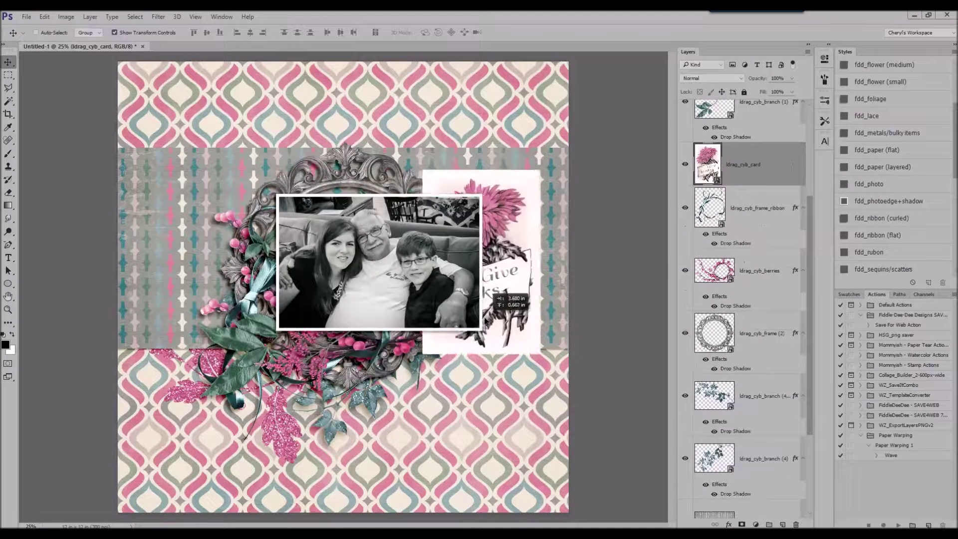
pyautogui.moveTo(567, 321); pyautogui.dragTo(534, 299)
pyautogui.moveTo(501, 147); pyautogui.dragTo(508, 223)
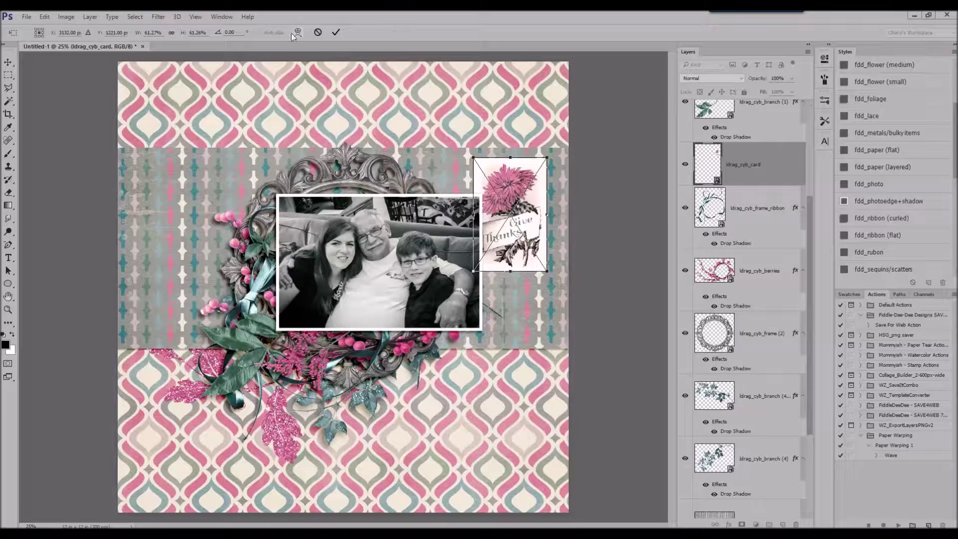
pyautogui.press('Escape')
pyautogui.rightClick(714, 162)
pyautogui.rightClick(748, 199)
pyautogui.click(801, 77)
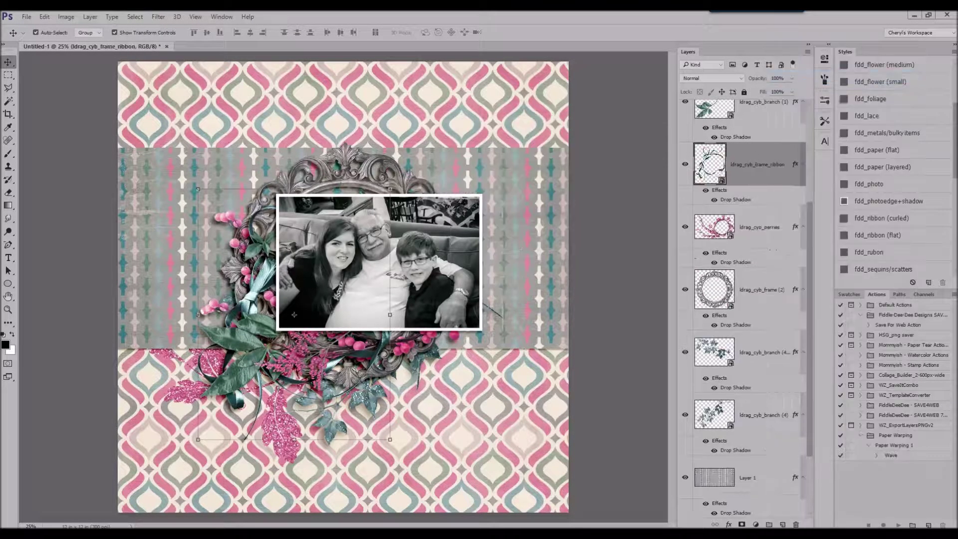
# Place the small blue-gray branch left of the frame and move its layer below the copied ivy branch
pyautogui.hotkey('alt', '.')
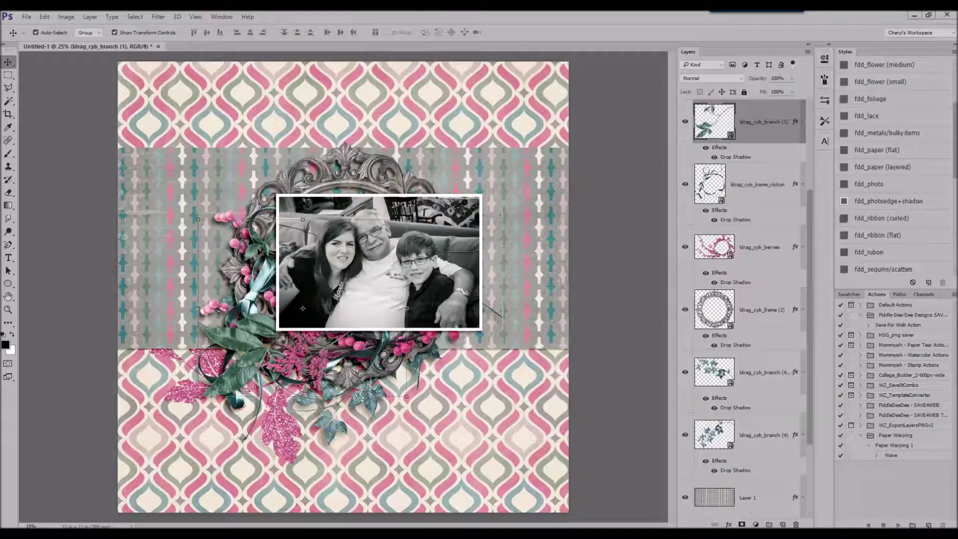
pyautogui.moveTo(349, 164); pyautogui.dragTo(322, 133)
pyautogui.moveTo(374, 389); pyautogui.dragTo(400, 143)
pyautogui.click(336, 32)
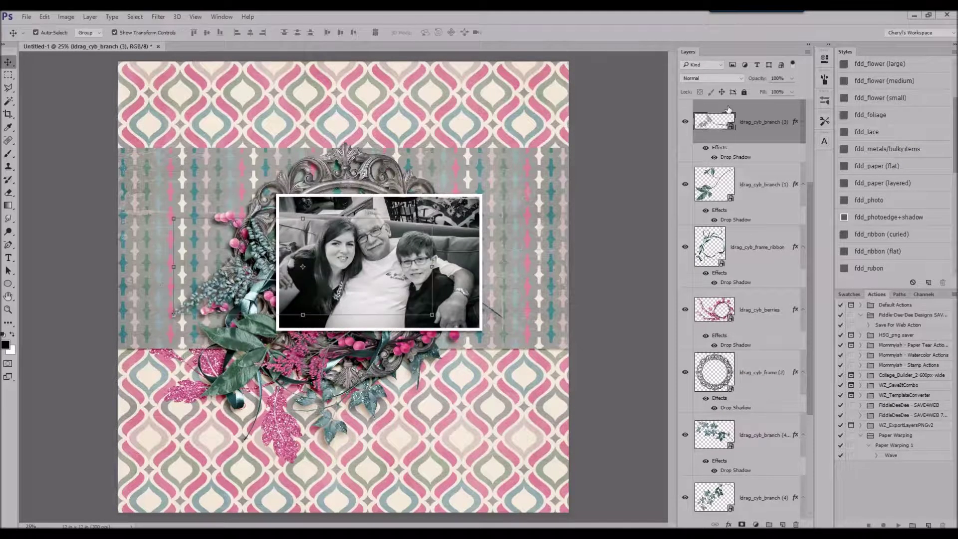
pyautogui.moveTo(758, 121); pyautogui.dragTo(748, 474)
# Place the silver leaf branch behind the left cluster, and a copy scaled to about 42% and rotated about 89° at the photo's lower right
pyautogui.moveTo(306, 208); pyautogui.dragTo(415, 156)
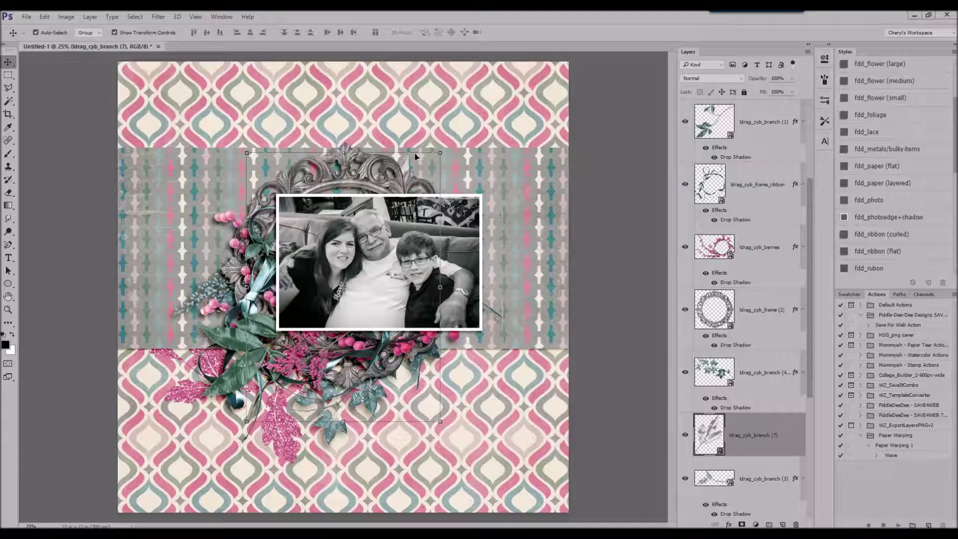
pyautogui.click(880, 138)
pyautogui.hotkey('ctrl', 'j')
pyautogui.hotkey('ctrl', 't')
pyautogui.moveTo(343, 287); pyautogui.dragTo(511, 323)
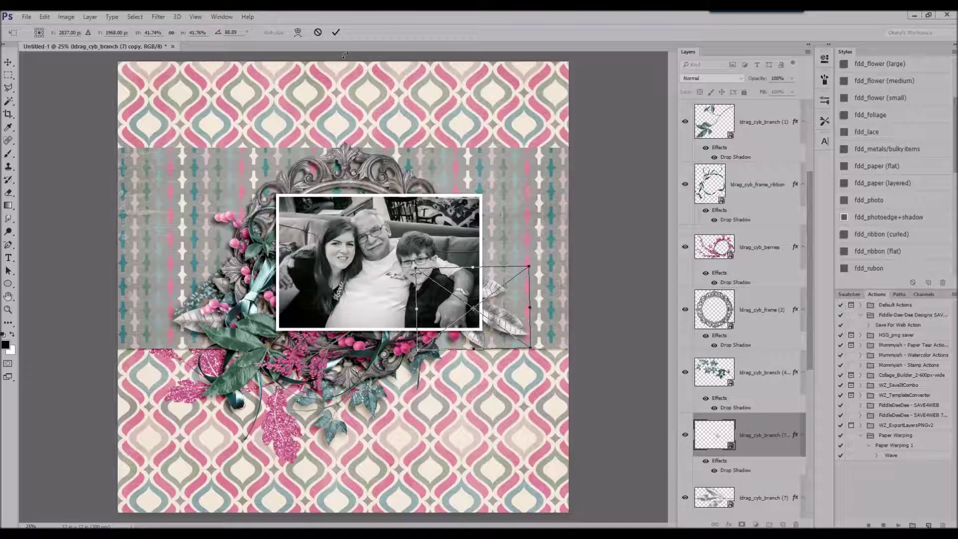
pyautogui.press('Return')
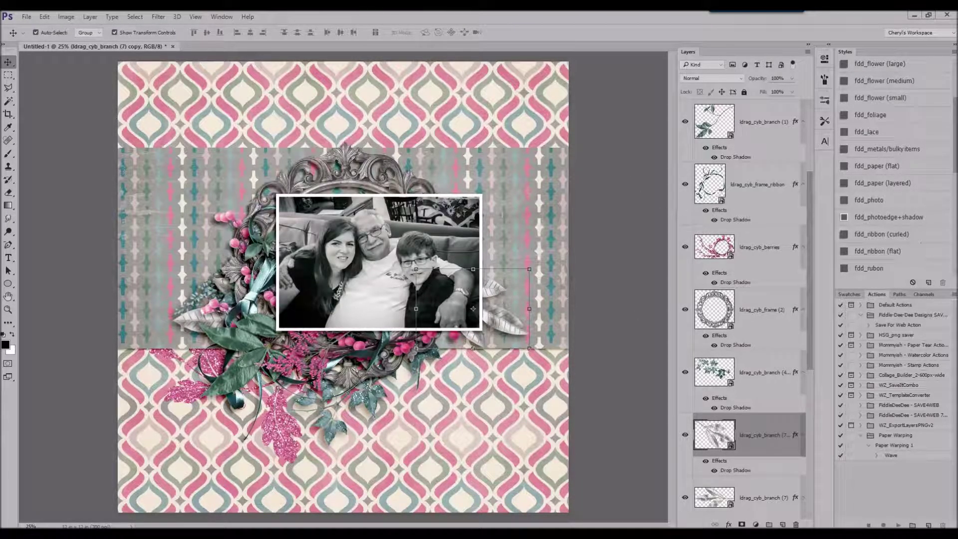
# Scale the five flowers down together and place the pink flower at the photo's lower-right edge
pyautogui.moveTo(663, 261); pyautogui.dragTo(226, 158)
pyautogui.moveTo(265, 129); pyautogui.dragTo(501, 295)
pyautogui.click(434, 32)
# Distribute the dark teal, white, coral and light-blue flowers among the foliage around the photo's lower and left edges
pyautogui.click(513, 152)
pyautogui.moveTo(177, 214); pyautogui.dragTo(489, 319)
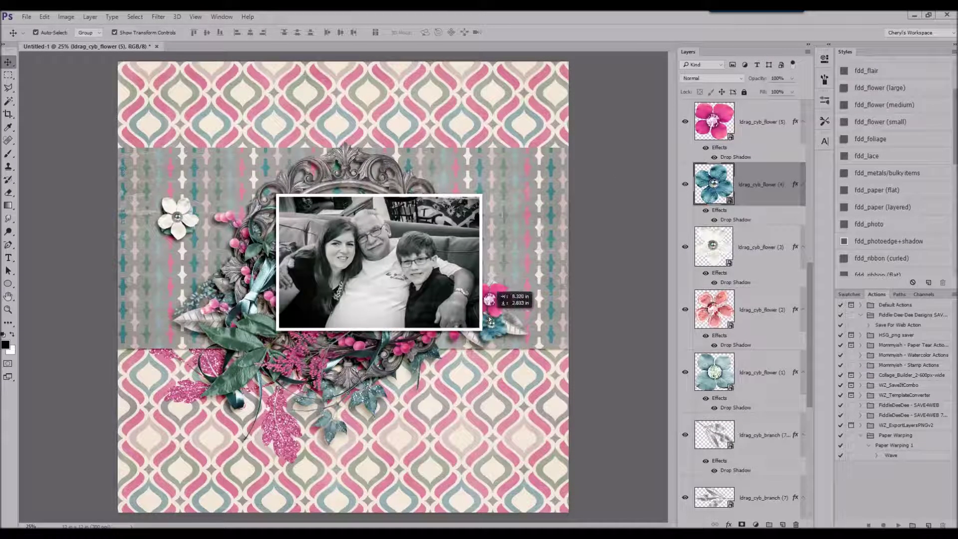
pyautogui.moveTo(177, 217); pyautogui.dragTo(221, 285)
pyautogui.moveTo(178, 216); pyautogui.dragTo(388, 346)
pyautogui.moveTo(192, 215); pyautogui.dragTo(271, 386)
# Place a copy of the green leaf branch behind the pink flower and move its layer just above the striped paper
pyautogui.moveTo(245, 339); pyautogui.dragTo(357, 331)
pyautogui.moveTo(565, 213); pyautogui.dragTo(504, 264)
pyautogui.moveTo(713, 121); pyautogui.dragTo(749, 435)
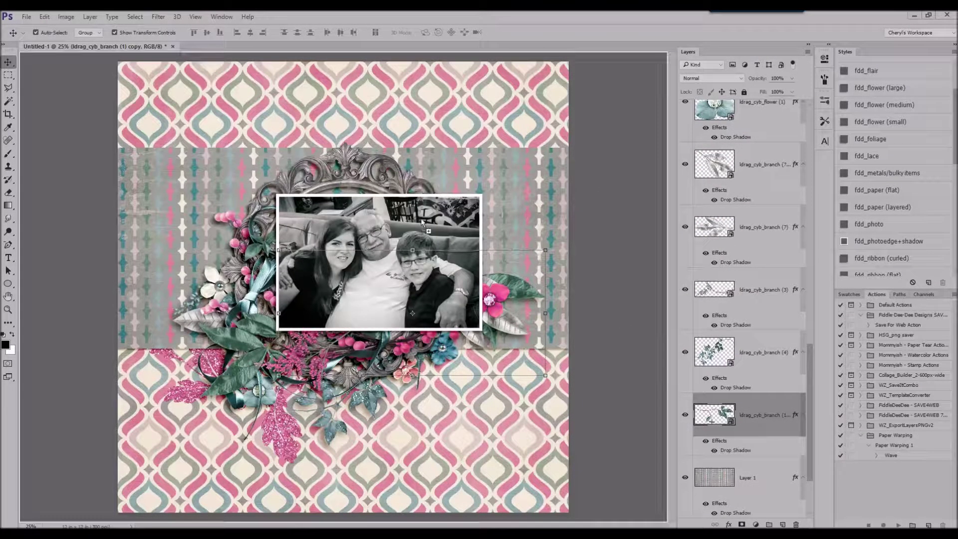
# Position the two lace strips along the striped paper's top edge and apply the fdd_lace style
pyautogui.moveTo(526, 210); pyautogui.dragTo(526, 214)
pyautogui.moveTo(519, 274); pyautogui.dragTo(520, 132)
pyautogui.scroll(-5, 893, 181)
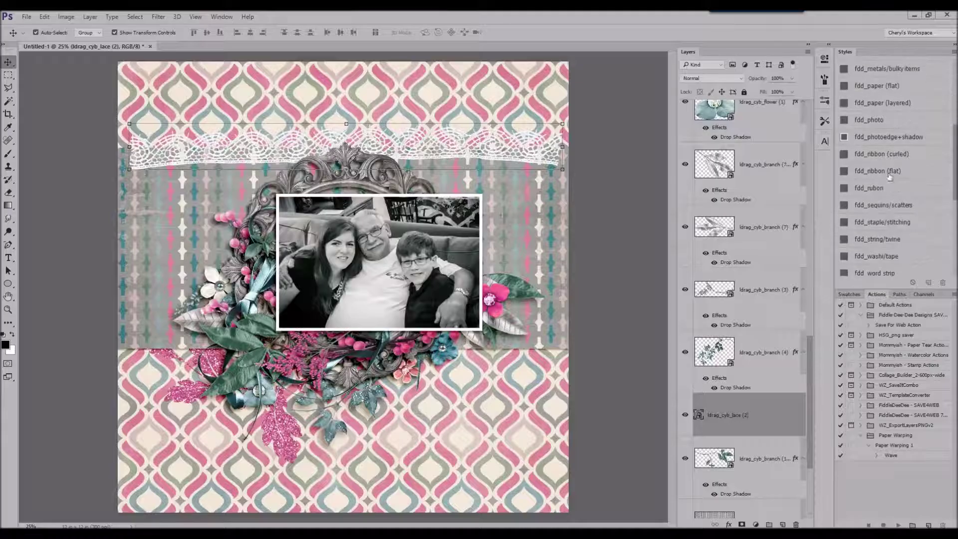
pyautogui.scroll(3, 890, 118)
pyautogui.click(868, 108)
pyautogui.moveTo(500, 142)
pyautogui.mouseDown()
pyautogui.moveTo(524, 162)
pyautogui.moveTo(504, 133)
pyautogui.mouseUp()
pyautogui.doubleClick(874, 109)
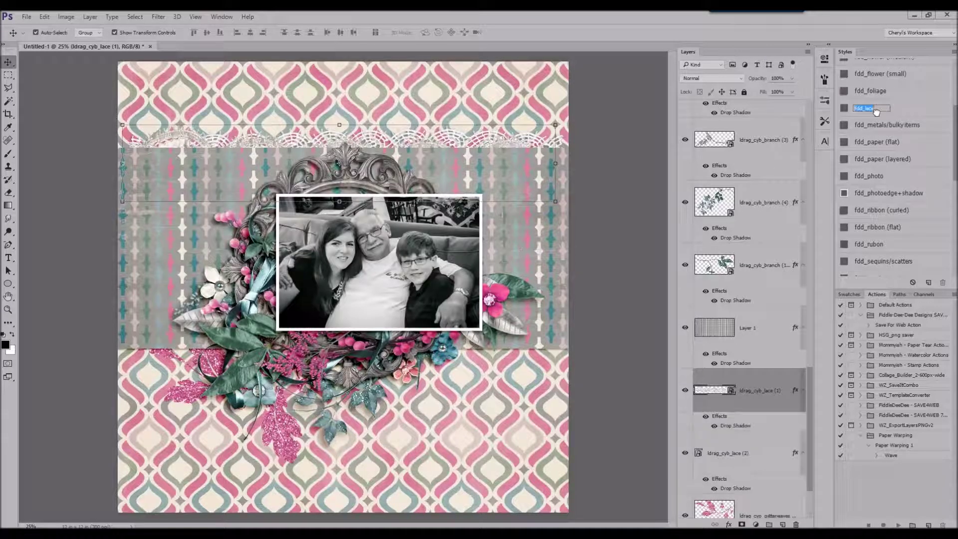
# Duplicate both lace strips to the striped paper's bottom edge and flip the copies vertically
pyautogui.hotkey('alt', 'shift', '[')
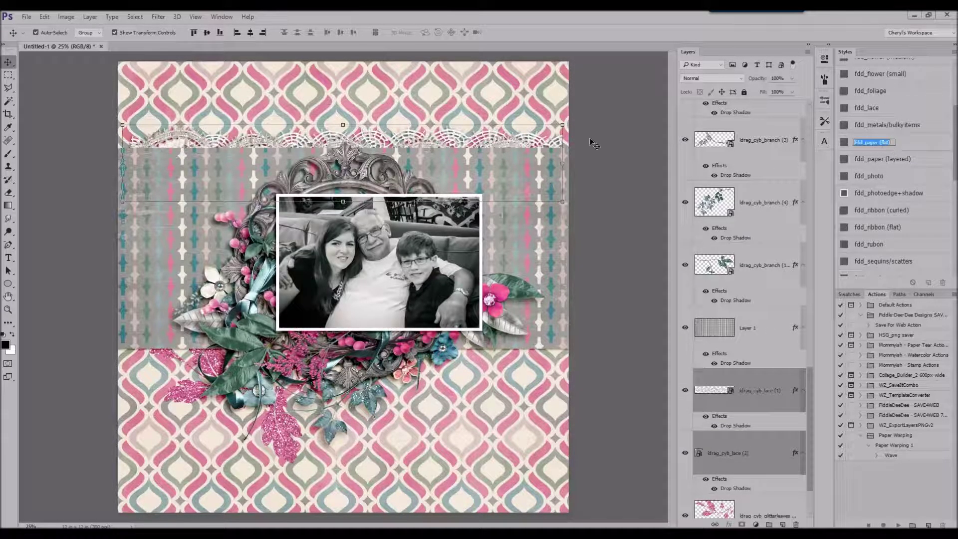
pyautogui.moveTo(503, 169); pyautogui.dragTo(510, 338)
pyautogui.click(64, 14)
pyautogui.click(210, 344)
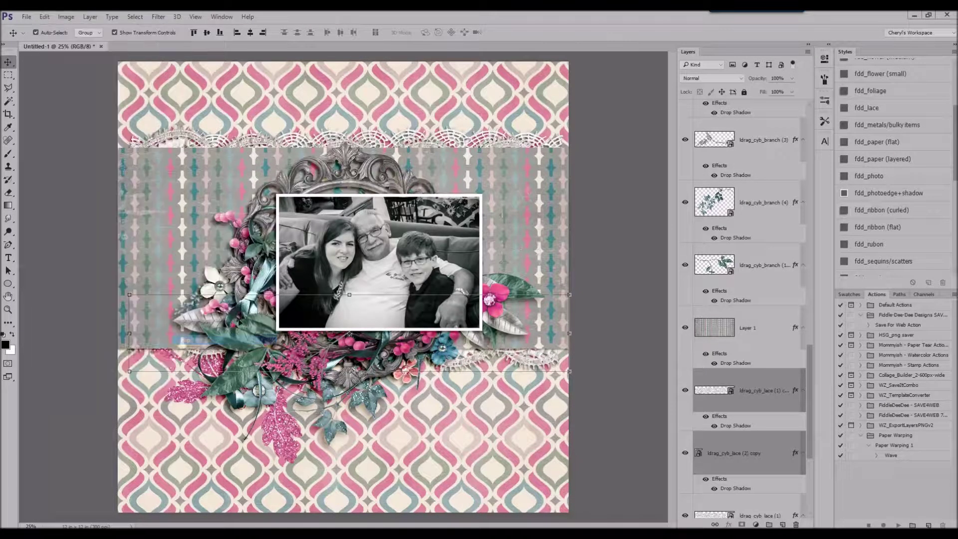
# Scale all four lace strips up together to about 105% and align them across the page width
pyautogui.keyDown('ctrl'); pyautogui.click(747, 408); pyautogui.keyUp('ctrl')
pyautogui.keyDown('ctrl'); pyautogui.click(747, 408); pyautogui.keyUp('ctrl')
pyautogui.hotkey('alt', 'shift', '[')
pyautogui.hotkey('alt', 'shift', '[')
pyautogui.hotkey('ctrl', 't')
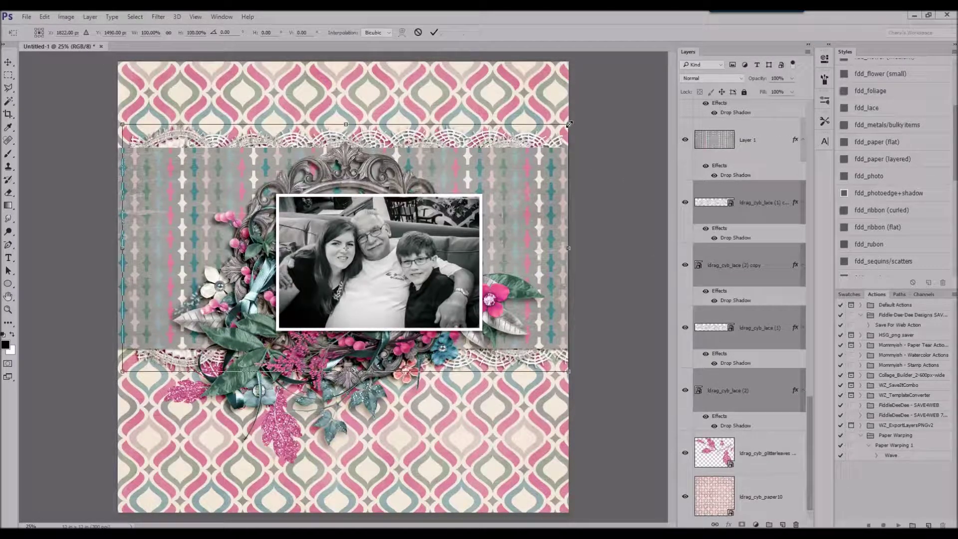
pyautogui.moveTo(570, 123); pyautogui.dragTo(589, 111)
pyautogui.moveTo(528, 156); pyautogui.dragTo(517, 168)
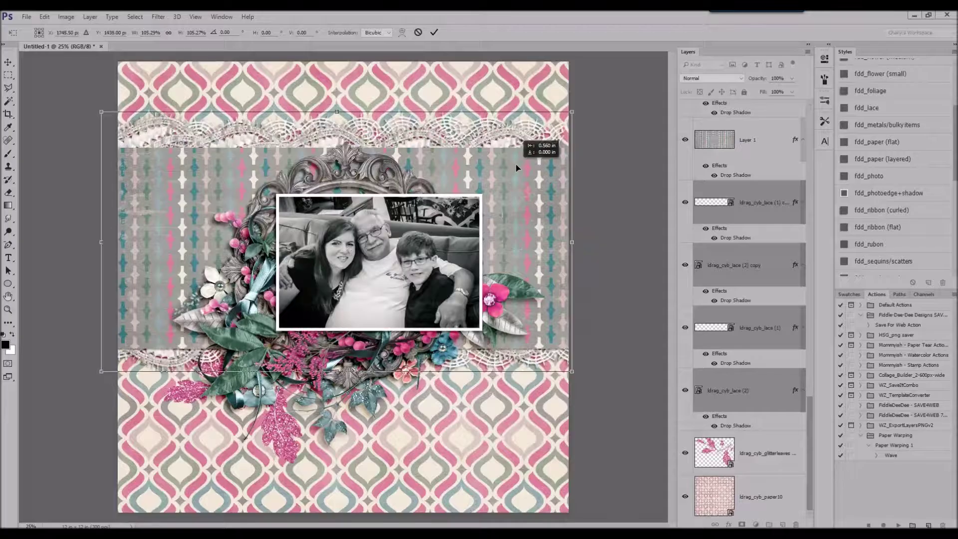
pyautogui.press('Return')
pyautogui.keyDown('shift'); pyautogui.click(756, 377); pyautogui.keyUp('shift')
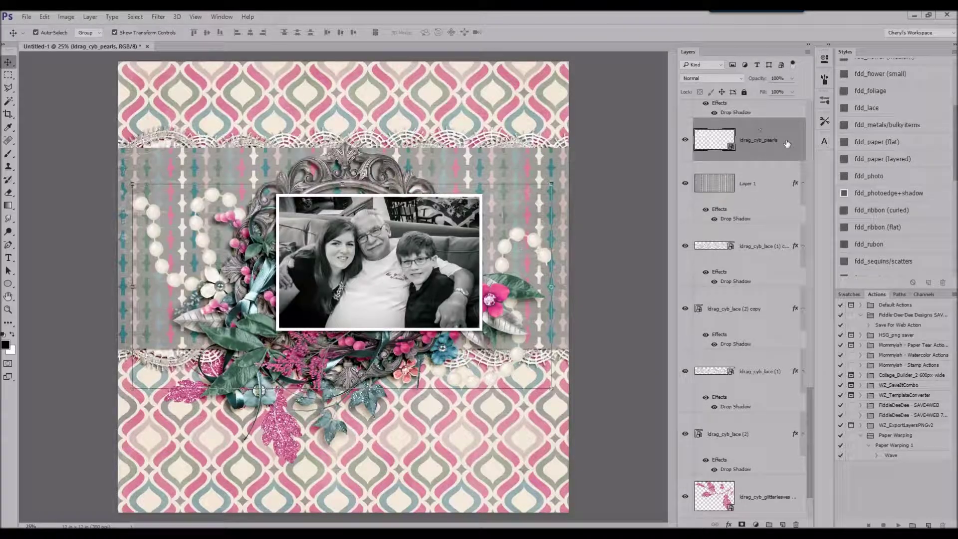
# Scale down the pearl strand, place it around the lower foliage cluster, and move its layer above the frame
pyautogui.click(869, 175)
pyautogui.moveTo(551, 183); pyautogui.dragTo(426, 270)
pyautogui.press('Return')
pyautogui.moveTo(200, 309); pyautogui.dragTo(424, 394)
pyautogui.hotkey('ctrl', '[')
pyautogui.hotkey('ctrl', '[')
pyautogui.hotkey('ctrl', '[')
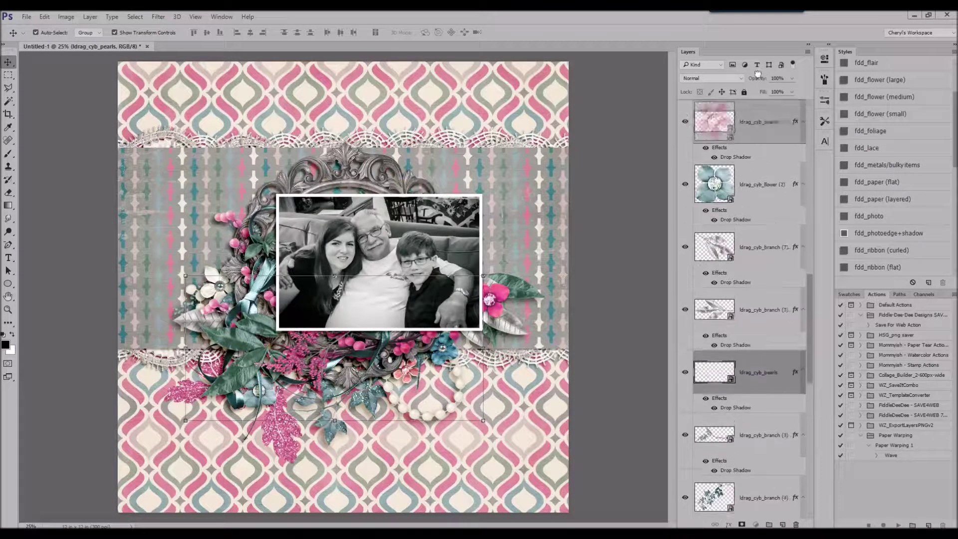
pyautogui.moveTo(752, 150); pyautogui.dragTo(752, 165)
# Position the pink ruffle beneath the lower-left foliage and place a copy along the photo's top edge
pyautogui.moveTo(349, 315); pyautogui.dragTo(266, 350)
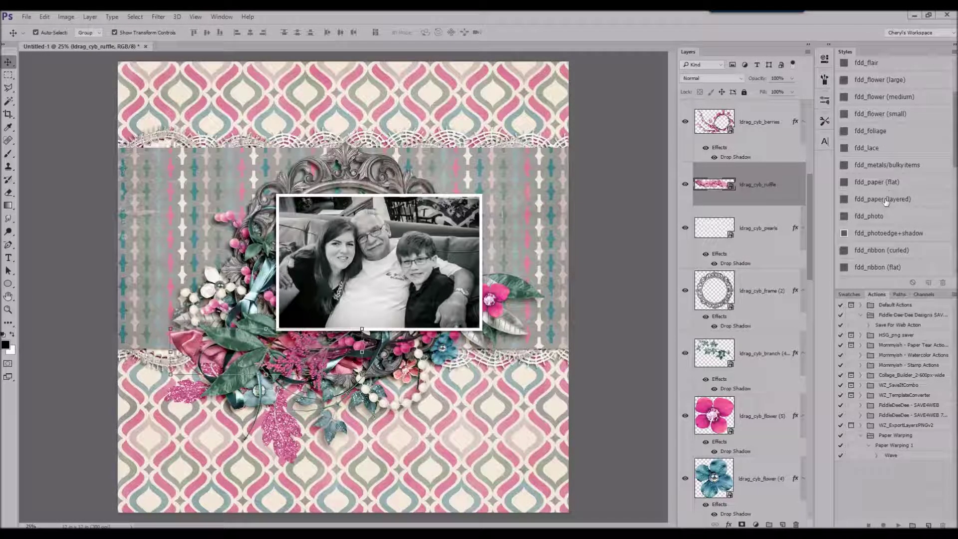
pyautogui.scroll(-1, 885, 201)
pyautogui.click(868, 245)
pyautogui.moveTo(165, 350); pyautogui.dragTo(309, 203)
# Move the tag layer just above the striped paper, then rotate and place the tag beside the photo's lower right
pyautogui.click(892, 164)
pyautogui.moveTo(754, 184); pyautogui.dragTo(752, 356)
pyautogui.moveTo(503, 241)
pyautogui.mouseDown()
pyautogui.moveTo(525, 154)
pyautogui.moveTo(506, 249)
pyautogui.mouseUp()
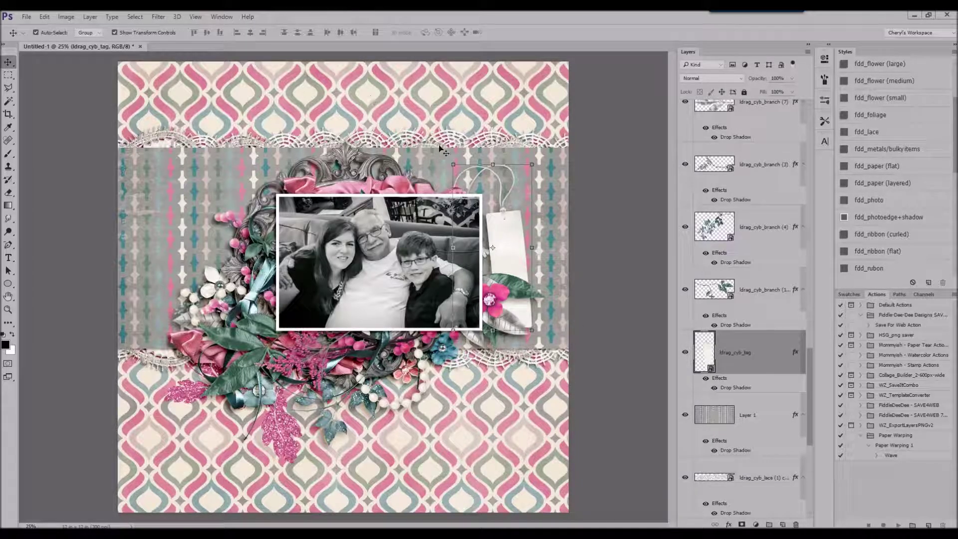
pyautogui.moveTo(445, 160); pyautogui.dragTo(450, 159)
pyautogui.moveTo(554, 159); pyautogui.dragTo(573, 137)
pyautogui.moveTo(494, 240); pyautogui.dragTo(501, 278)
pyautogui.press('Return')
# Scale down the "count your blessings" ticket left of the photo and duplicate it below the photo's lower-right edge
pyautogui.scroll(5, 743, 250)
pyautogui.click(758, 247)
pyautogui.moveTo(475, 175); pyautogui.dragTo(339, 269)
pyautogui.keyDown('alt'); pyautogui.moveTo(209, 264); pyautogui.dragTo(396, 351); pyautogui.keyUp('alt')
pyautogui.moveTo(501, 233); pyautogui.dragTo(429, 182)
pyautogui.scroll(-1, 887, 165)
pyautogui.moveTo(880, 149); pyautogui.dragTo(432, 183)
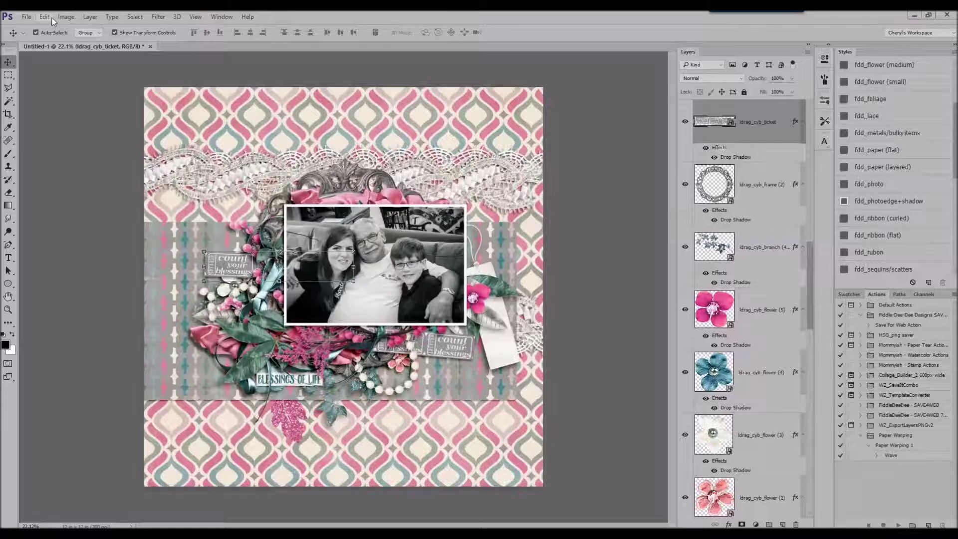
pyautogui.click(45, 16)
pyautogui.click(59, 46)
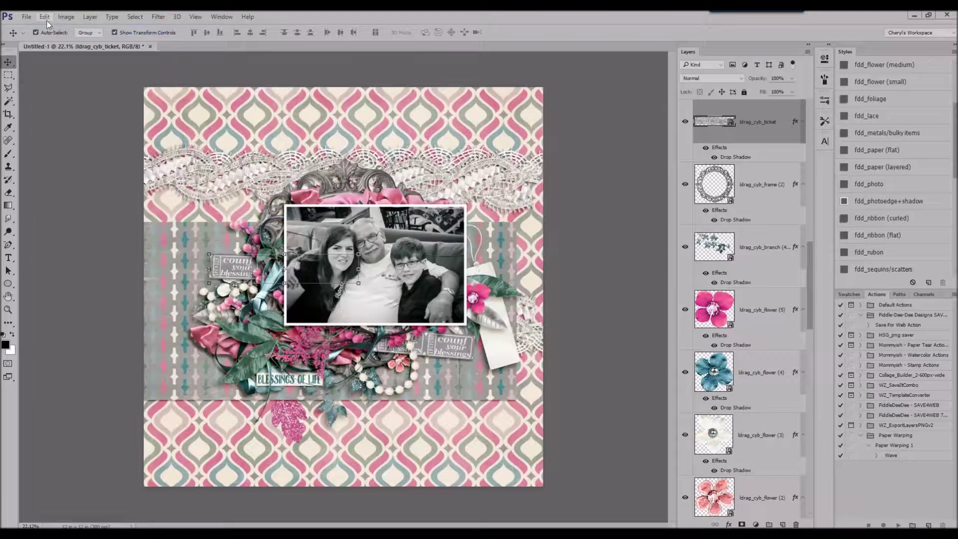
pyautogui.click(45, 16)
pyautogui.click(60, 47)
pyautogui.click(45, 16)
pyautogui.click(60, 46)
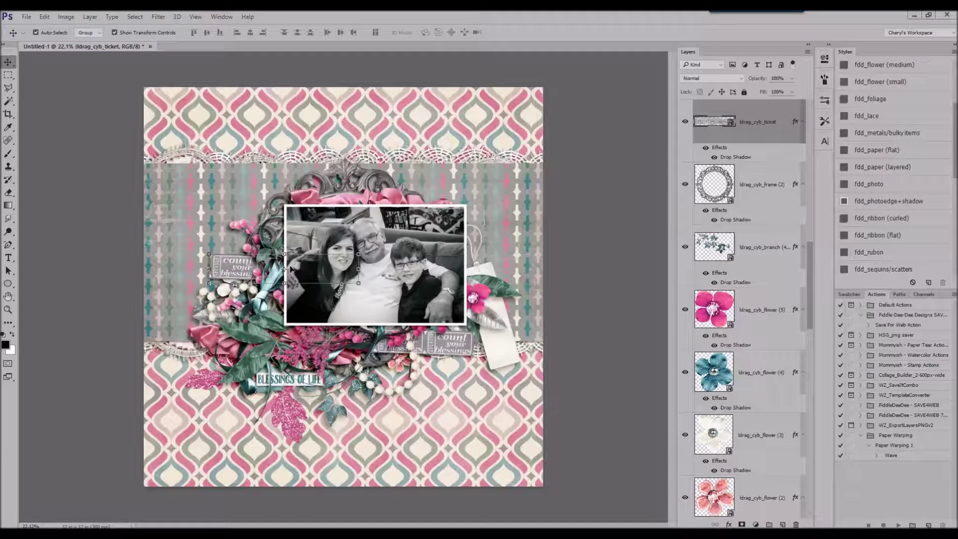
pyautogui.hotkey('ctrl', 'alt', 'z')
# Scale a copy of the green leaf branch to about 52%, rotate it about 90°, and place it above the photo
pyautogui.hotkey('ctrl', 't')
pyautogui.moveTo(477, 163); pyautogui.dragTo(379, 329)
pyautogui.moveTo(379, 260); pyautogui.dragTo(394, 187)
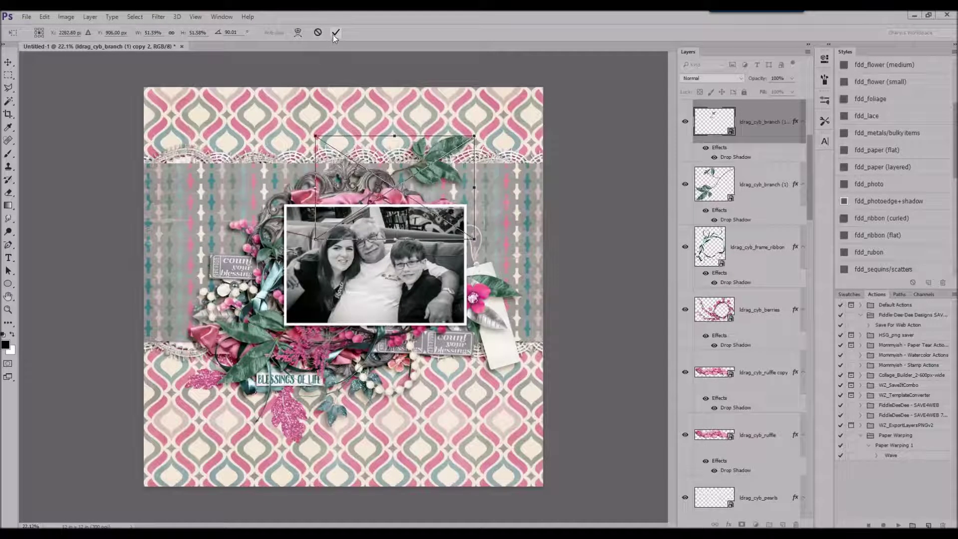
# Flip the copied green leaf branch vertically and tuck it behind the photo's top edge
pyautogui.click(45, 17)
pyautogui.moveTo(75, 210)
pyautogui.click(215, 345)
pyautogui.moveTo(456, 134); pyautogui.dragTo(435, 195)
pyautogui.click(336, 33)
# Duplicate the pink flower and place a smaller copy among the leaves above the photo's top edge
pyautogui.click(482, 295)
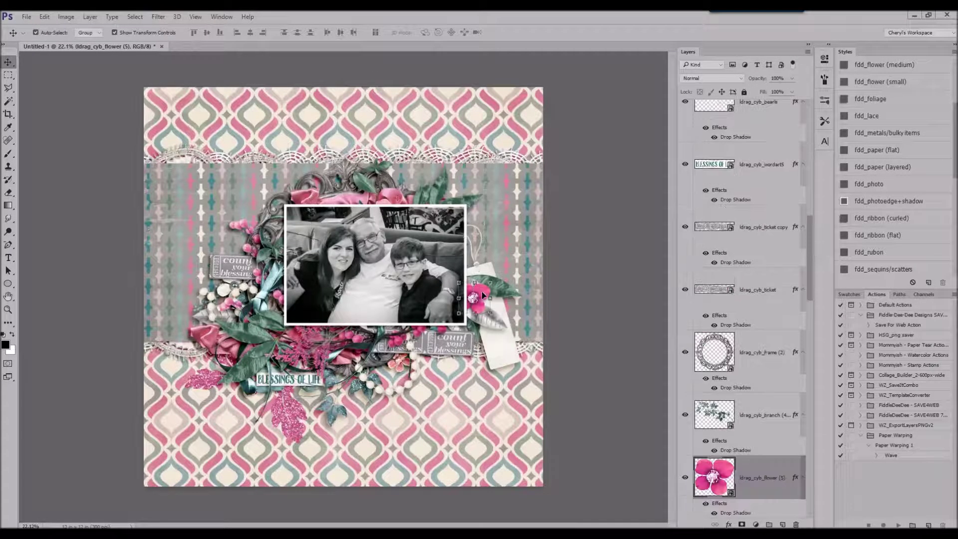
pyautogui.moveTo(291, 197); pyautogui.dragTo(372, 190)
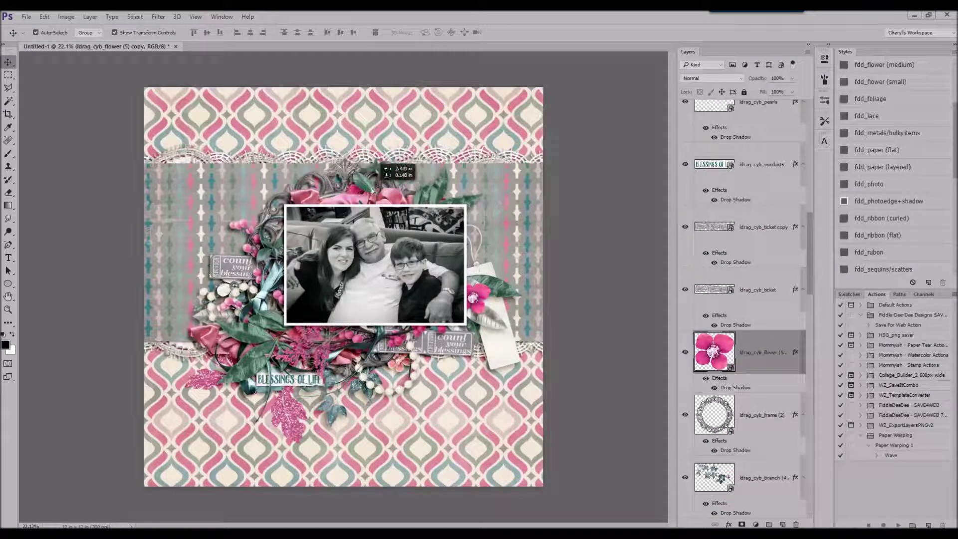
pyautogui.moveTo(429, 173); pyautogui.dragTo(423, 184)
pyautogui.click(334, 34)
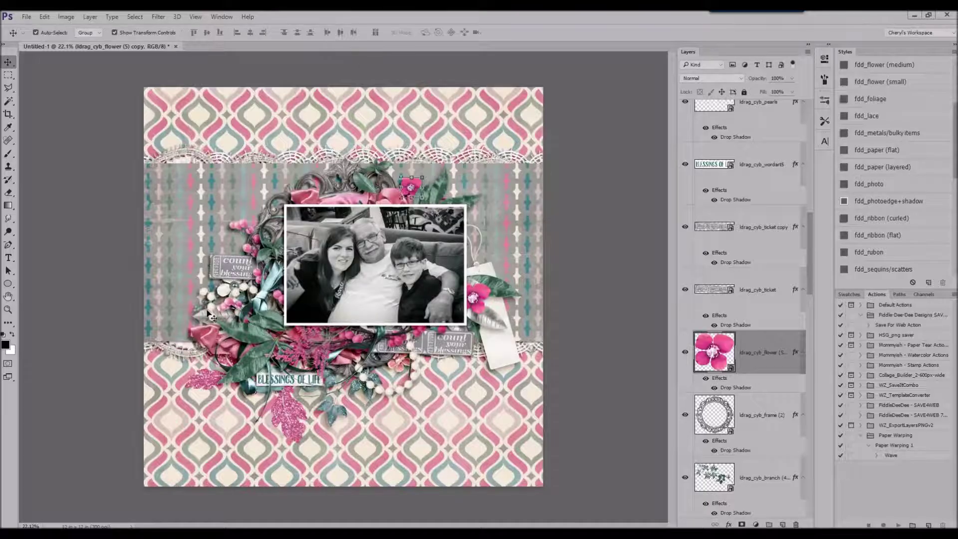
# Adjust the positions of the lower-right ticket, the paper tag and the white flower around the photo
pyautogui.moveTo(418, 374); pyautogui.dragTo(432, 350)
pyautogui.moveTo(502, 305); pyautogui.dragTo(502, 285)
pyautogui.click(237, 289)
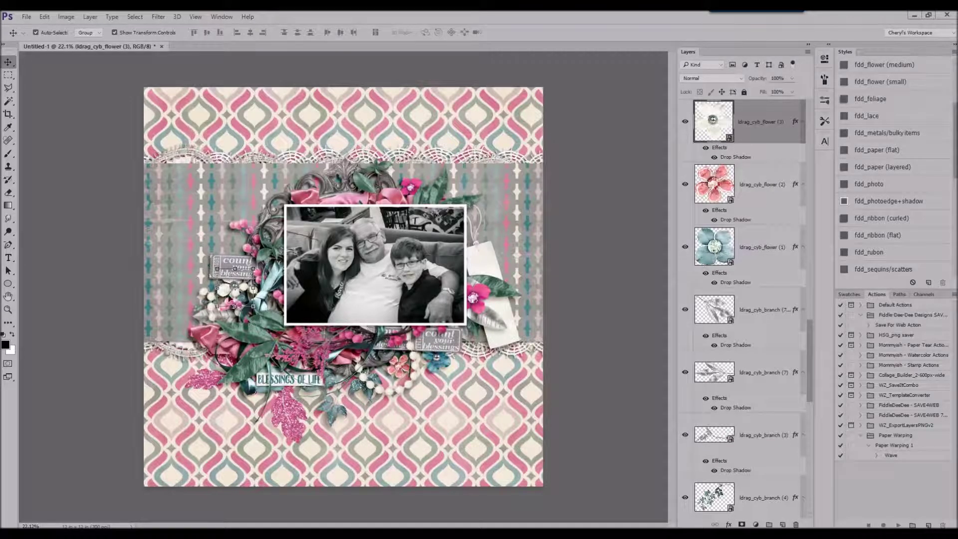
pyautogui.moveTo(217, 295); pyautogui.dragTo(217, 295)
# Place copies of the light-blue and dark teal flowers among the leaves above the photo's upper-right edge
pyautogui.hotkey('alt', '[')
pyautogui.hotkey('alt', '[')
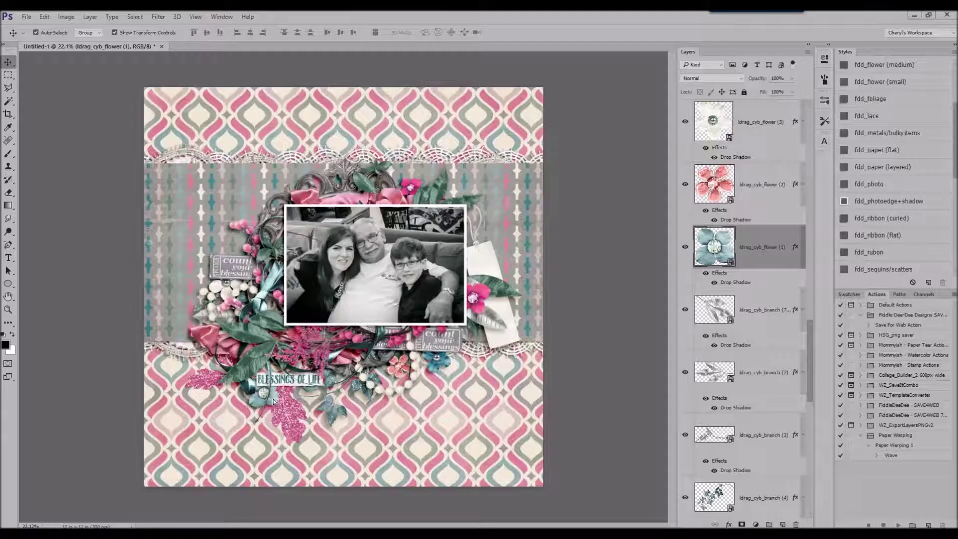
pyautogui.moveTo(462, 195); pyautogui.dragTo(461, 196)
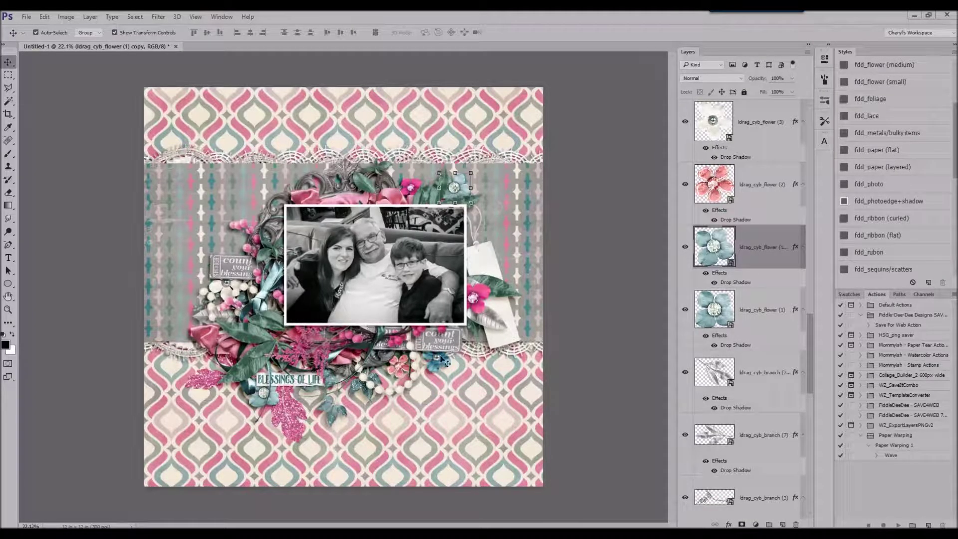
pyautogui.moveTo(448, 360); pyautogui.dragTo(443, 262)
pyautogui.moveTo(389, 194); pyautogui.dragTo(389, 194)
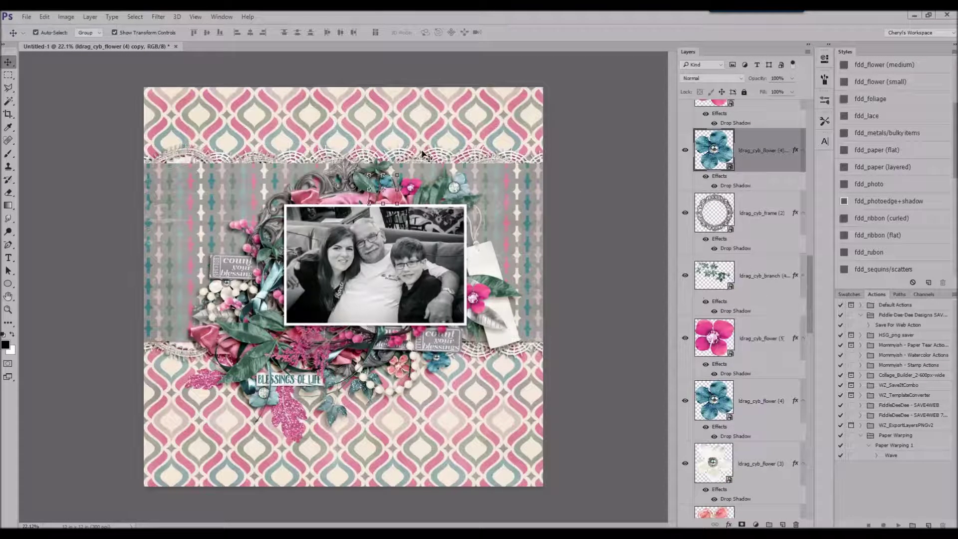